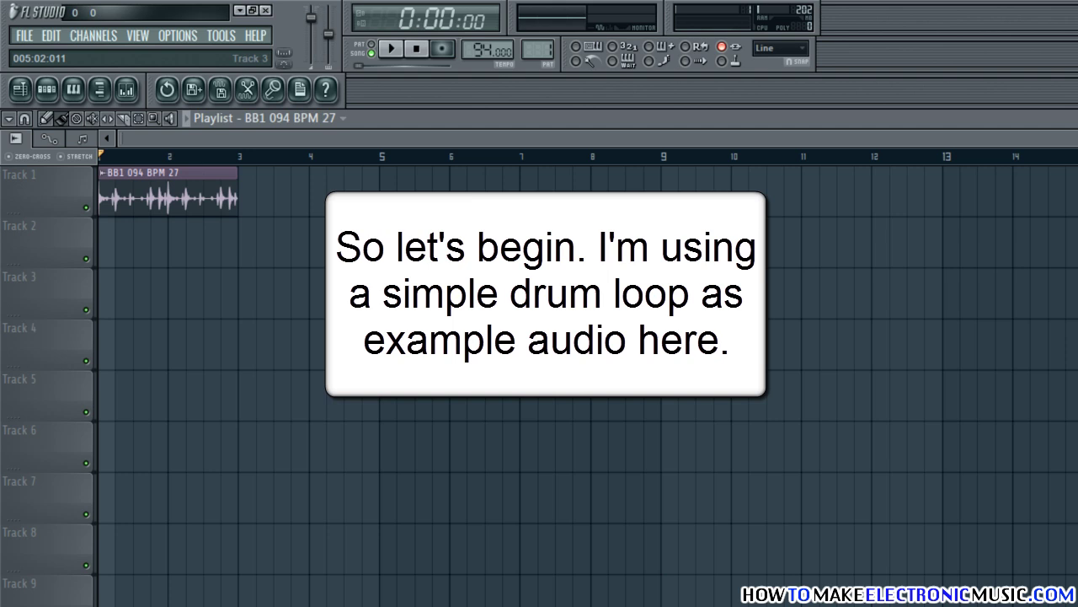
# - Play the drum loop briefly, and load Maximus into the first effect slot of the loop's mixer track
pyautogui.press('space')
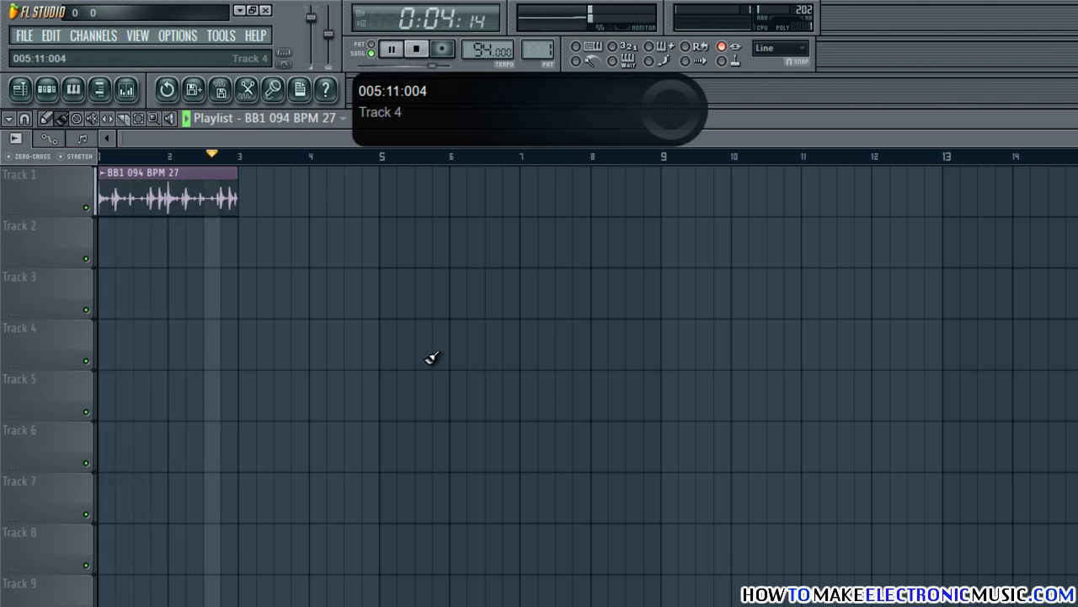
pyautogui.press('space')
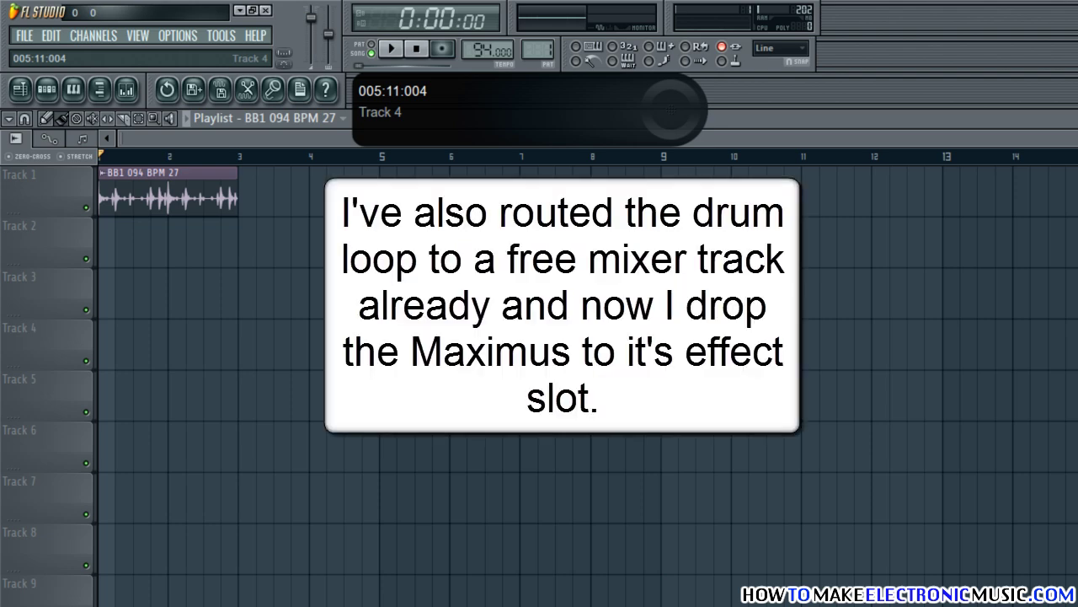
pyautogui.press('F9')
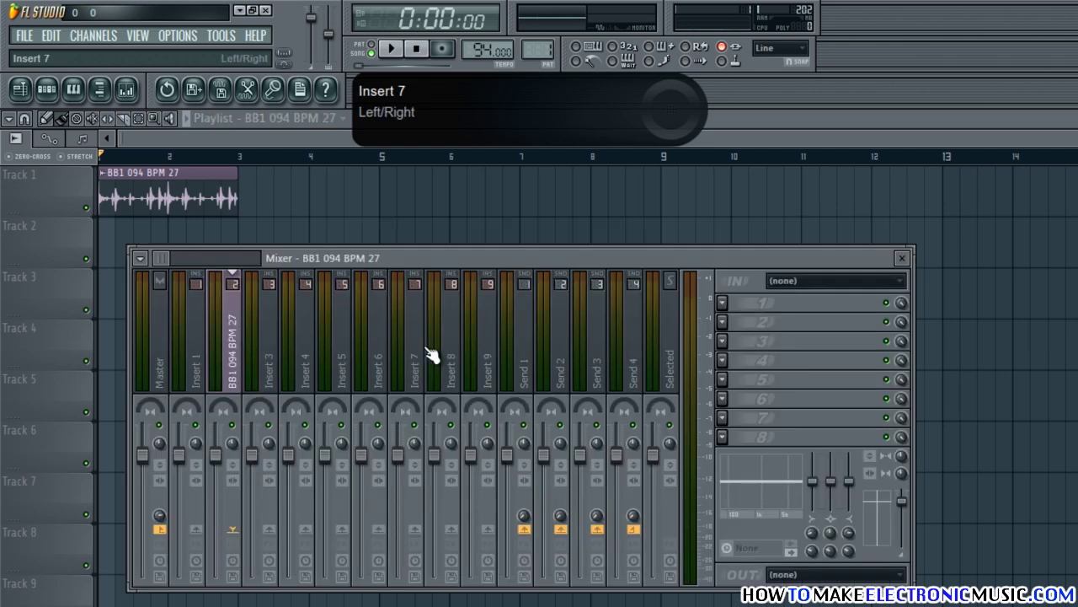
pyautogui.click(722, 303)
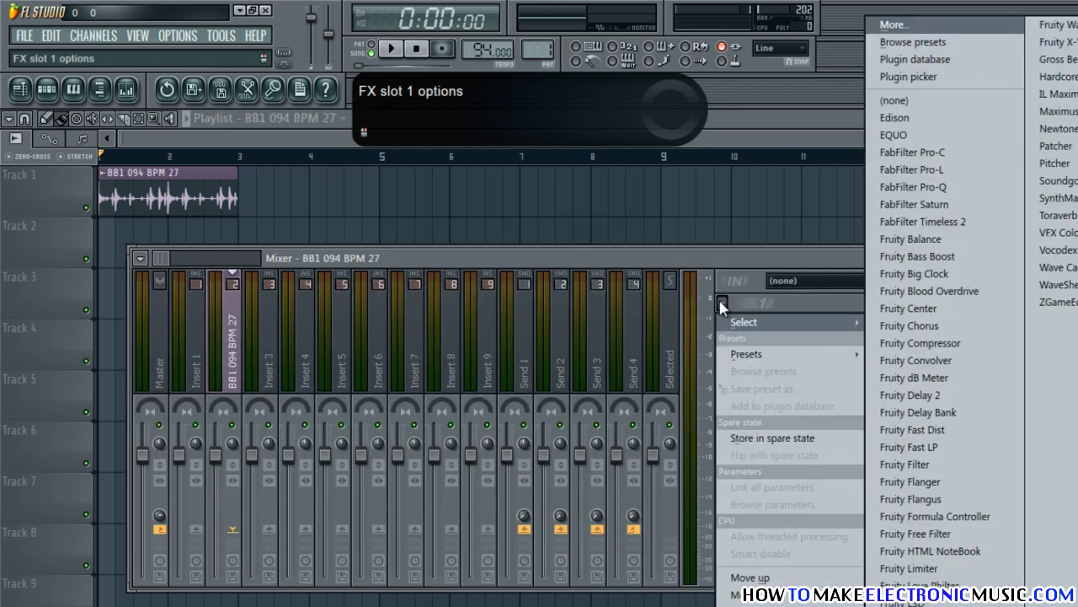
pyautogui.click(1057, 111)
pyautogui.click(903, 257)
pyautogui.click(902, 258)
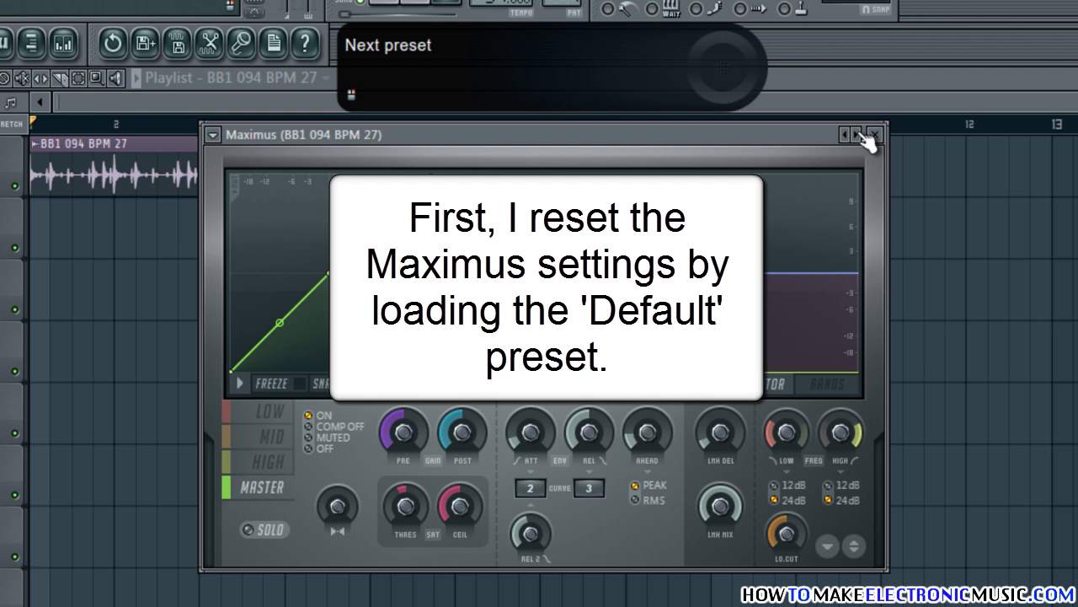
# - Load the Default preset in Maximus and switch off the Low and High bands in the bands view
pyautogui.click(858, 133)
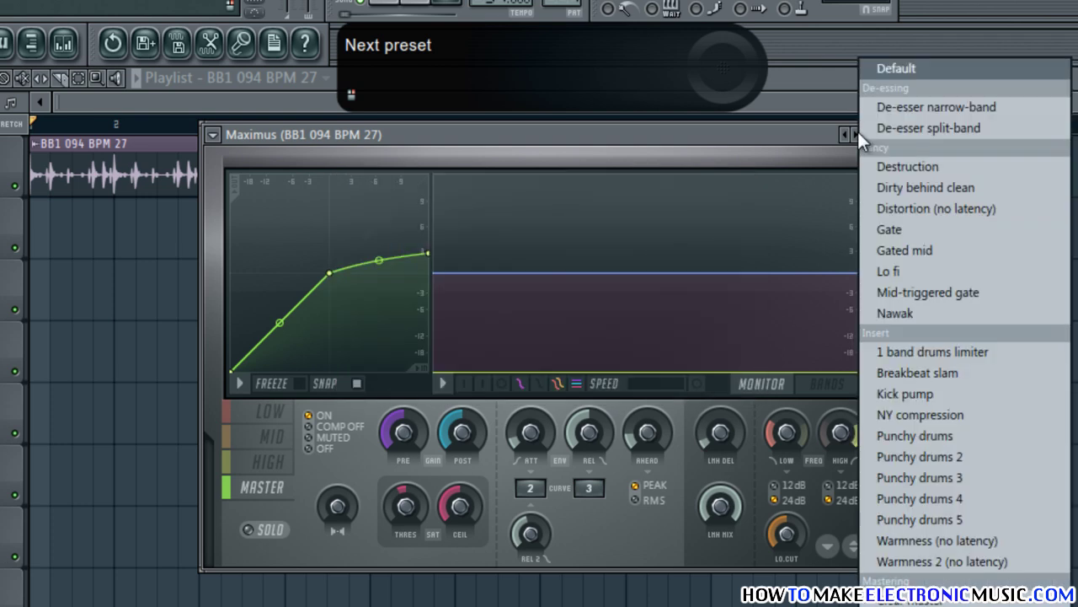
pyautogui.click(921, 67)
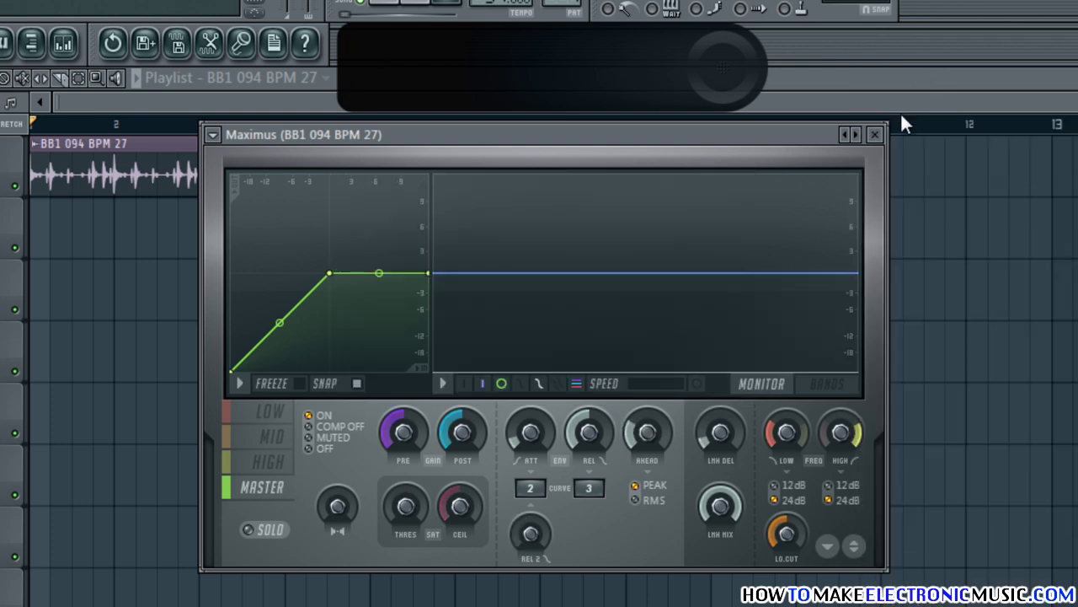
pyautogui.click(841, 384)
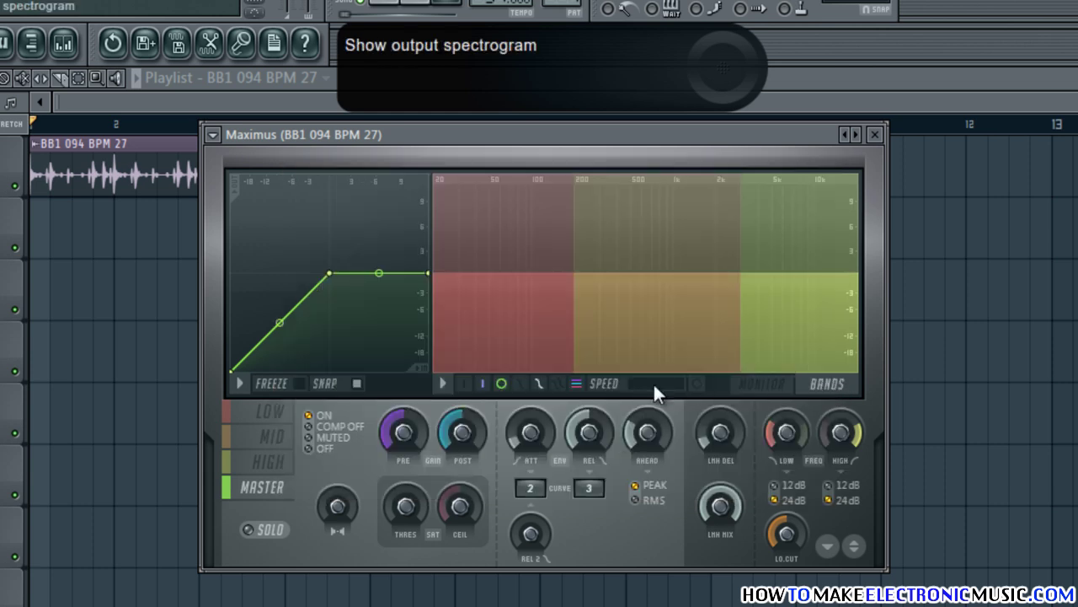
pyautogui.click(272, 416)
pyautogui.click(322, 449)
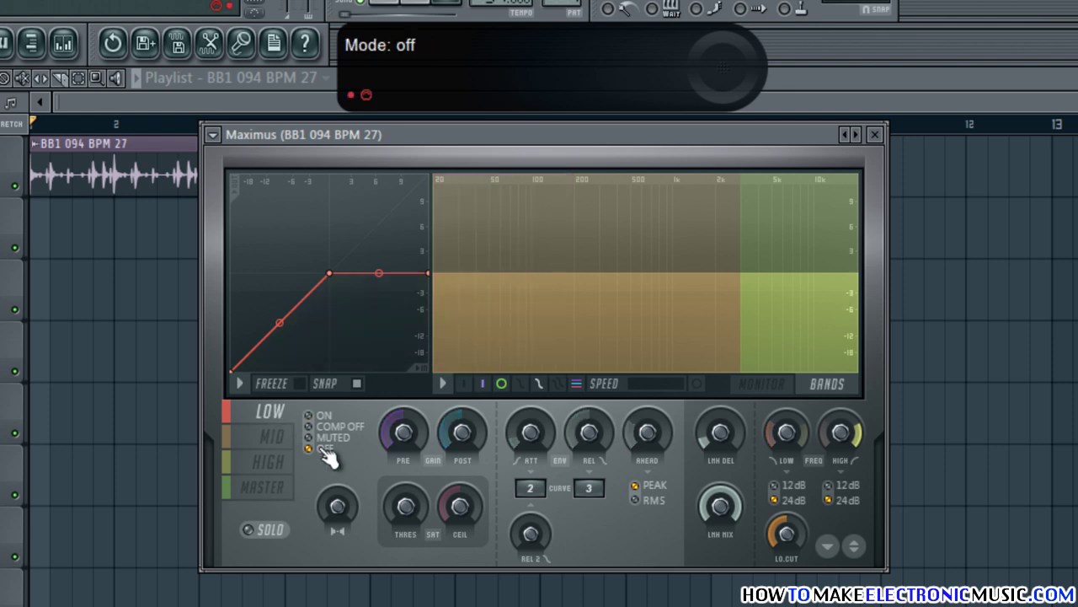
pyautogui.click(291, 466)
pyautogui.click(326, 450)
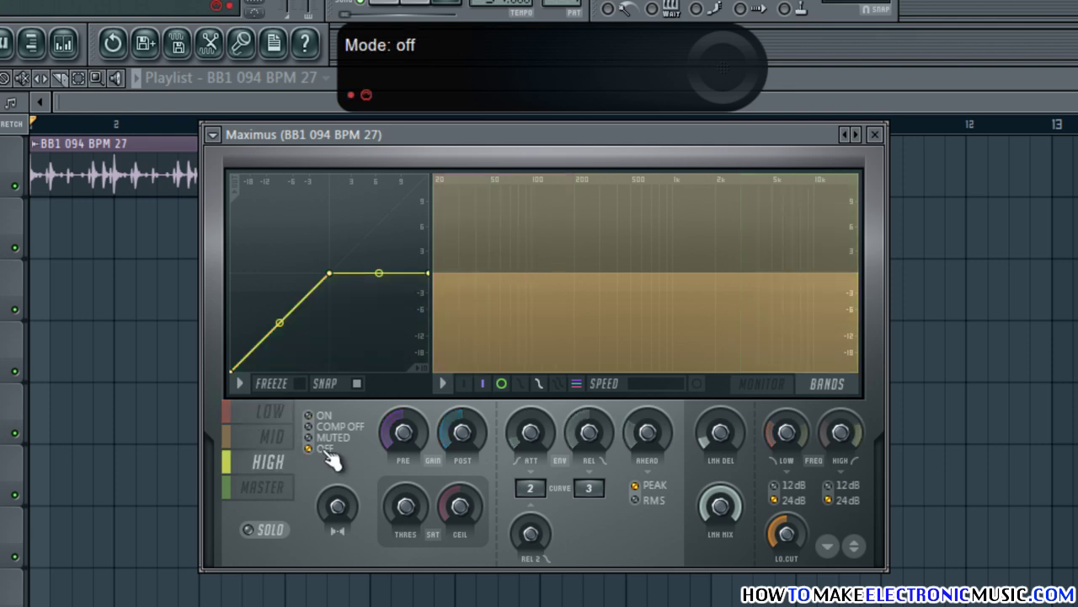
# - Shape the Mid band's compression curve during playback by lowering the middle and end points and bending the segment between them upward
pyautogui.click(271, 436)
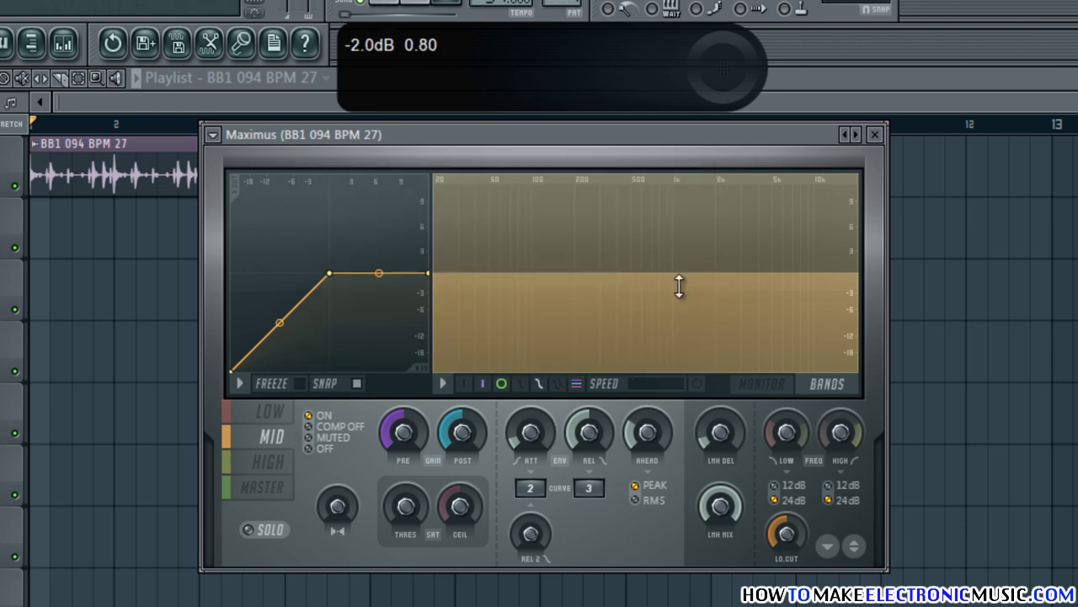
pyautogui.click(772, 386)
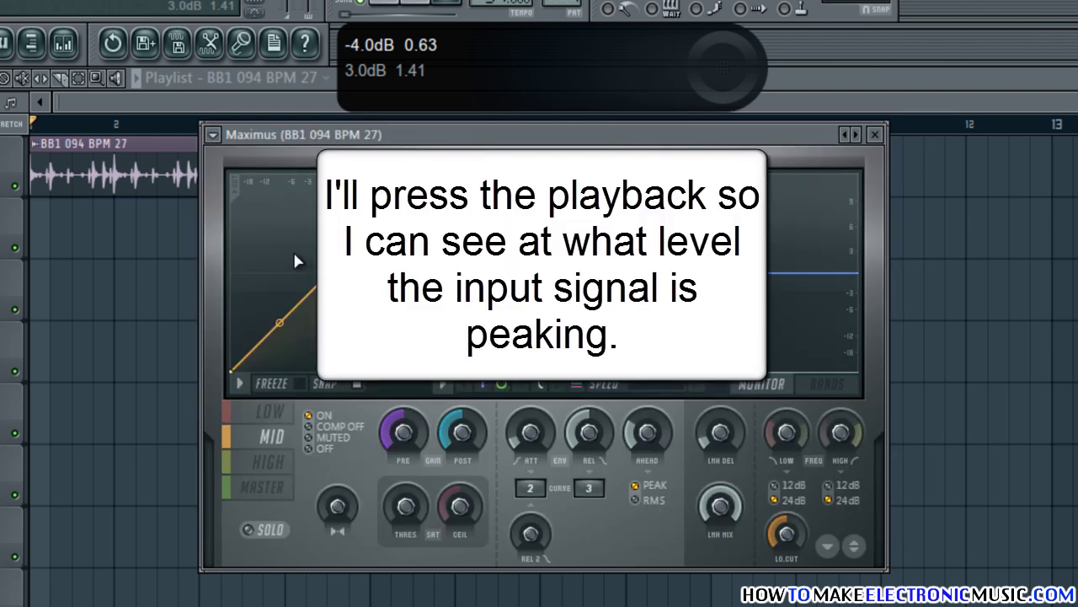
pyautogui.press('space')
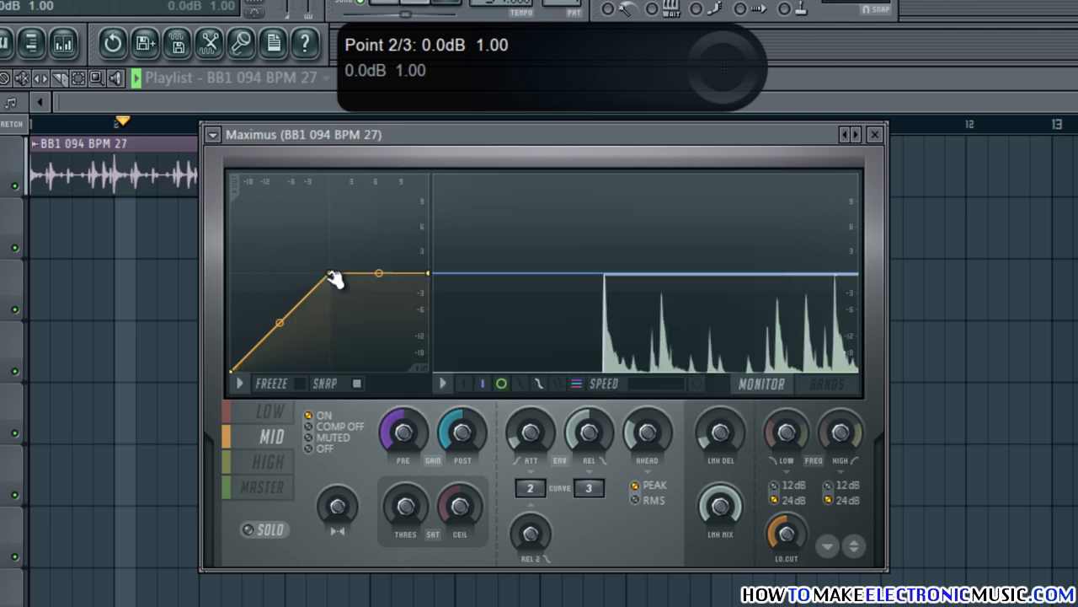
pyautogui.moveTo(337, 282); pyautogui.dragTo(284, 327)
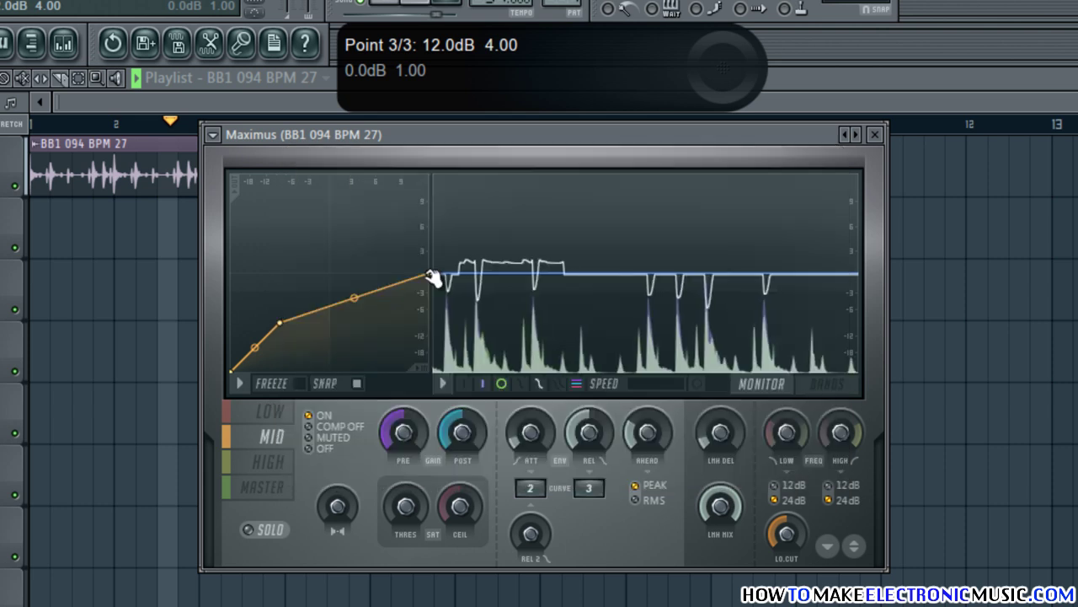
pyautogui.moveTo(433, 278); pyautogui.dragTo(432, 305)
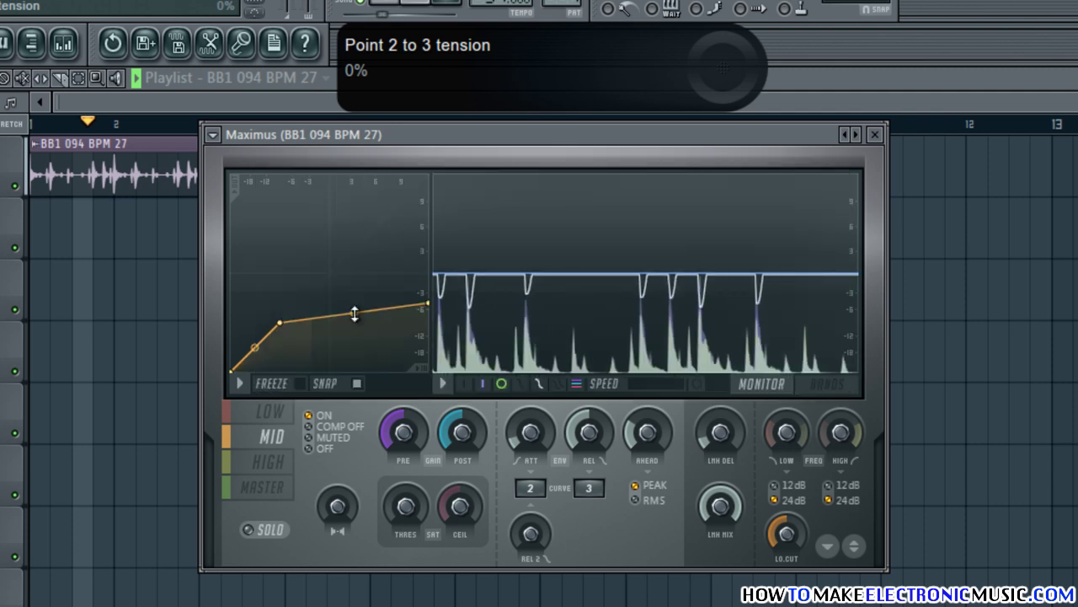
pyautogui.moveTo(354, 311); pyautogui.dragTo(383, 210)
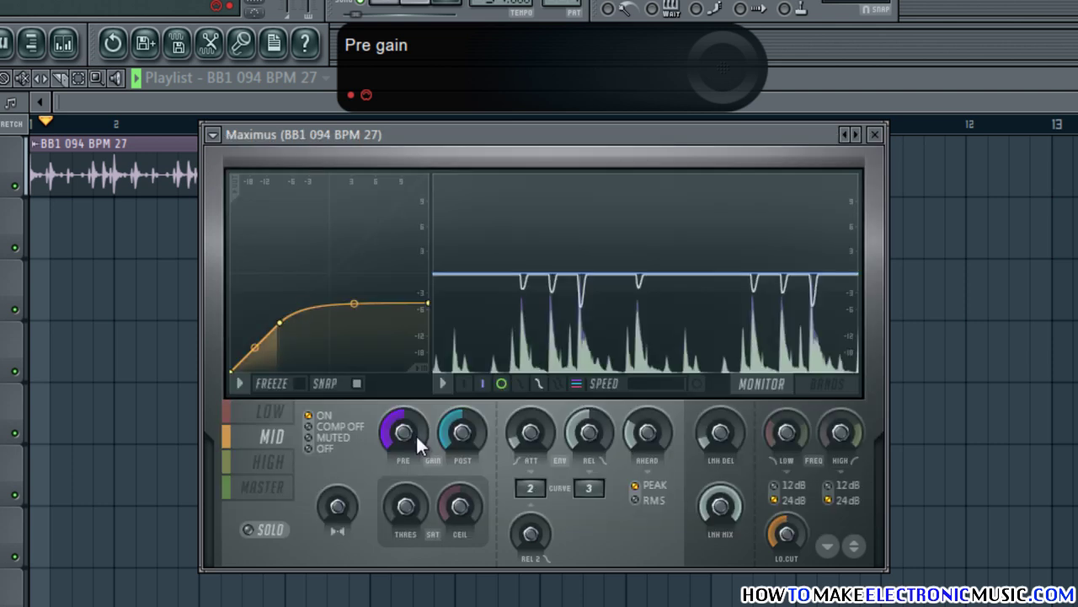
# - Raise the Mid band's pre gain to maximum and adjust its envelope to a short attack and a fairly long release
pyautogui.moveTo(415, 434); pyautogui.dragTo(399, 210)
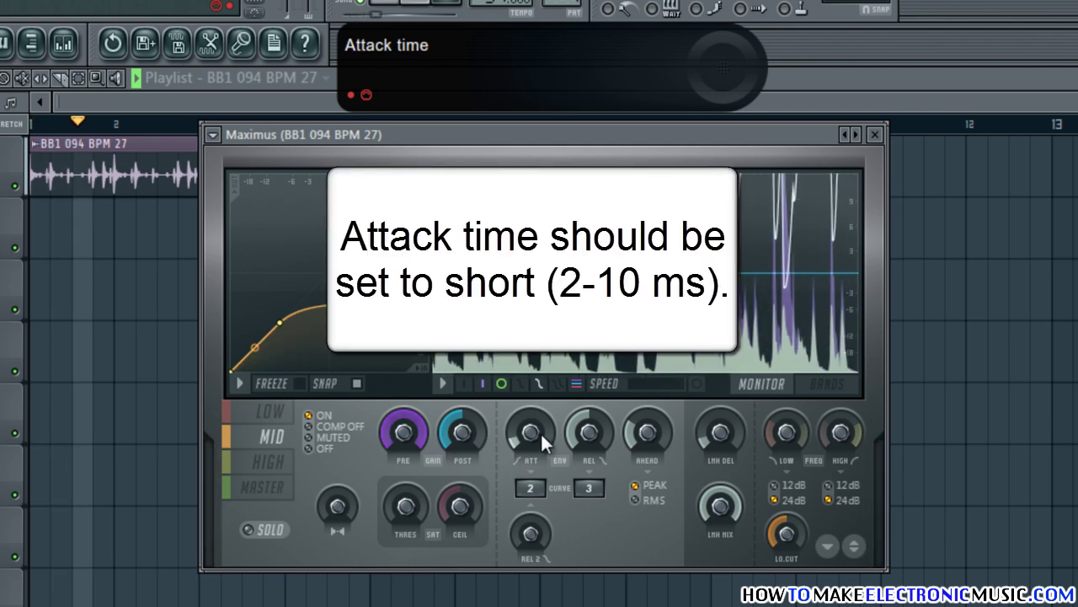
pyautogui.moveTo(540, 431); pyautogui.dragTo(501, 413)
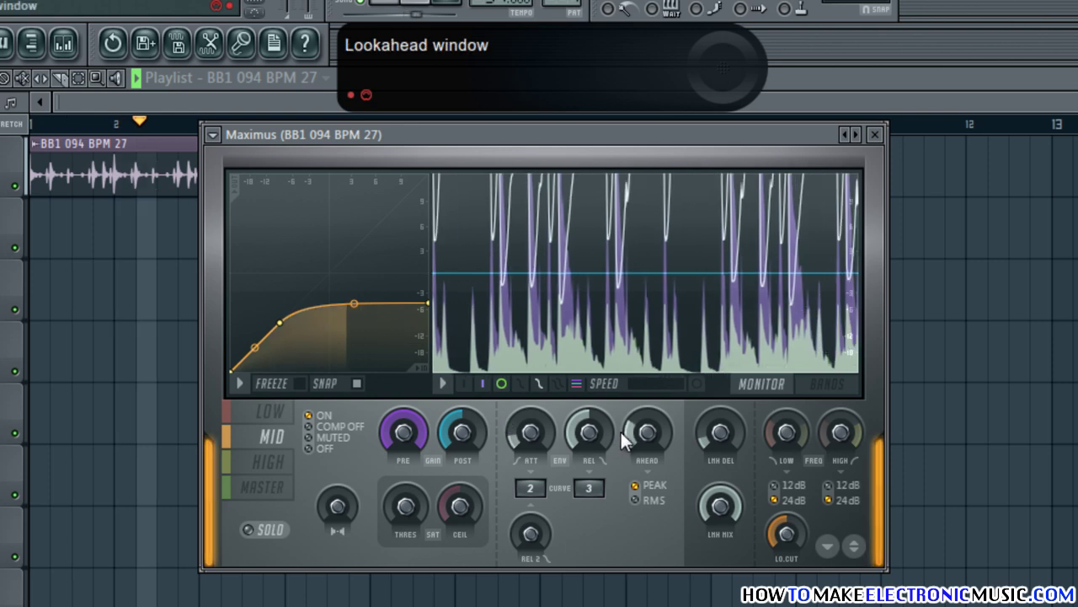
pyautogui.moveTo(605, 431); pyautogui.dragTo(605, 426)
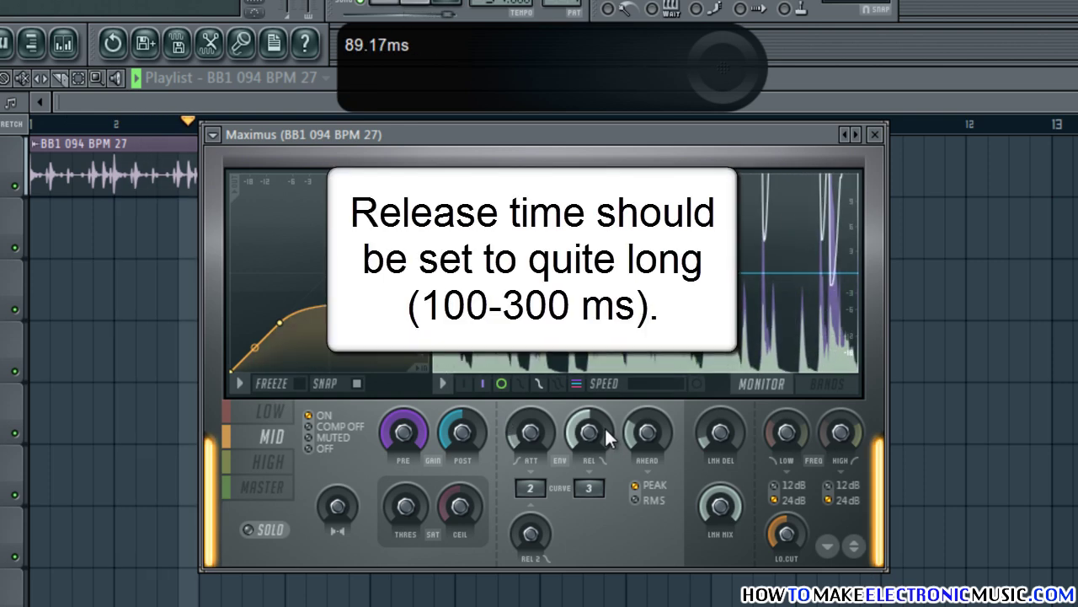
pyautogui.moveTo(605, 427); pyautogui.dragTo(608, 540)
pyautogui.moveTo(613, 592); pyautogui.dragTo(606, 384)
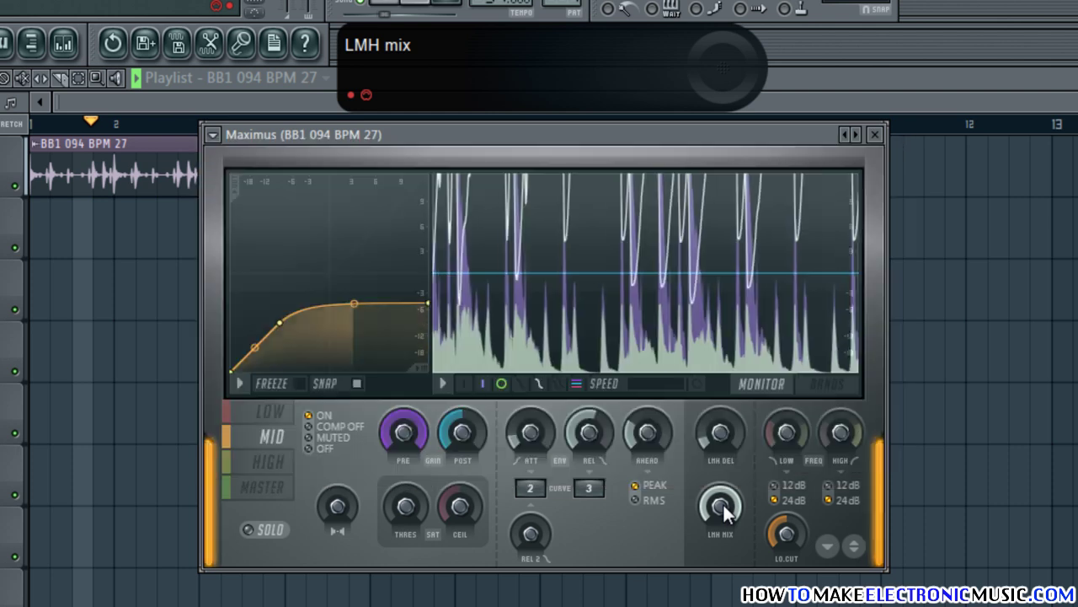
# - Turn the LMH mix down to zero, and raise it to about halfway to blend in the compressed signal
pyautogui.moveTo(722, 508); pyautogui.dragTo(722, 581)
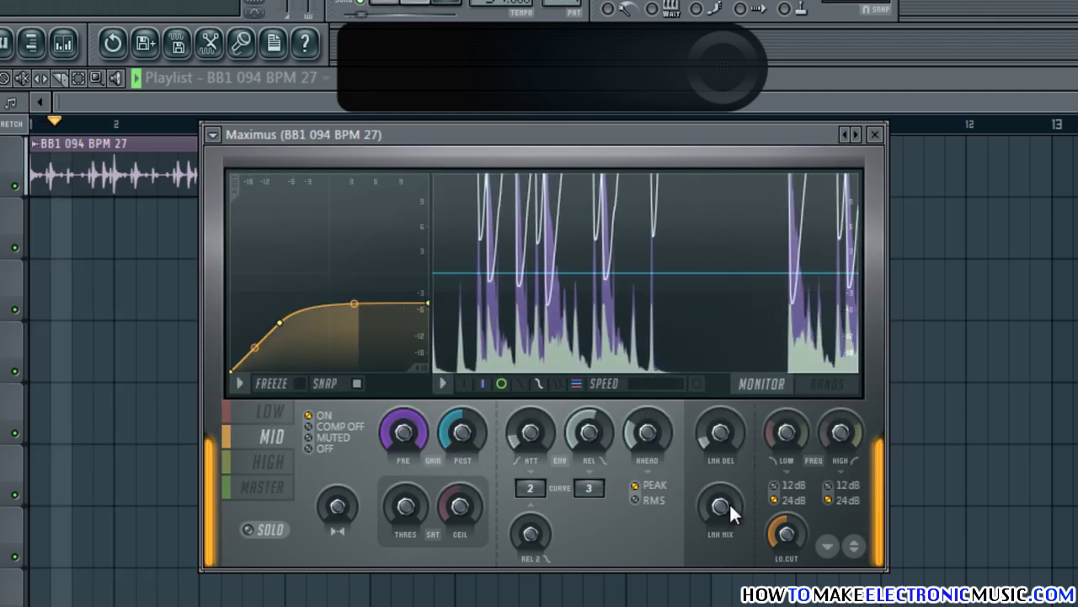
pyautogui.moveTo(730, 502); pyautogui.dragTo(732, 332)
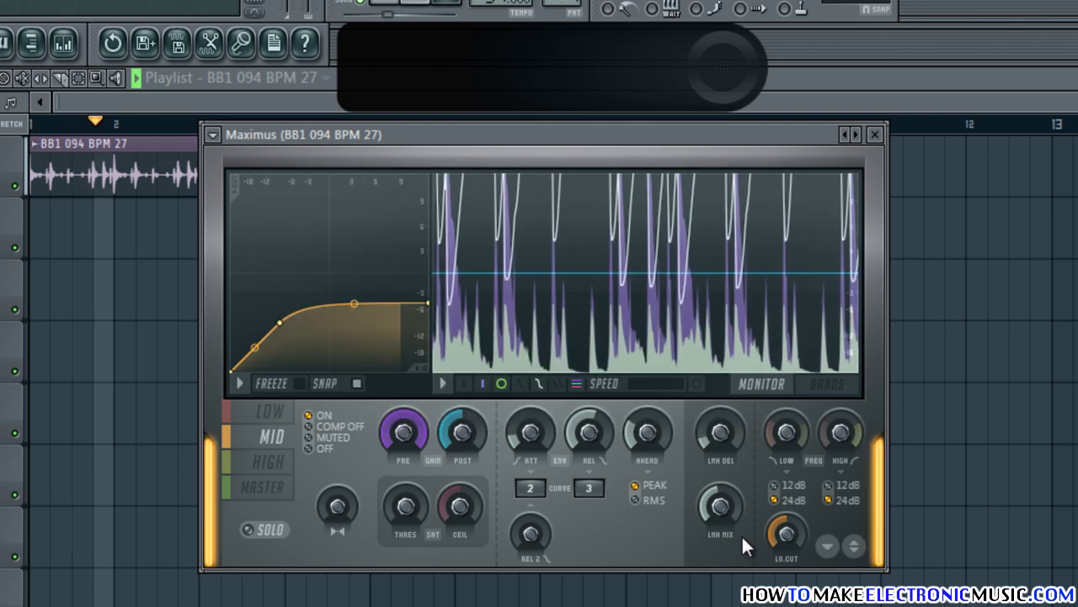
# - Compare the loop with its mixer track's effect slots disabled and re-enabled, and close the Maximus window
pyautogui.press('F9')
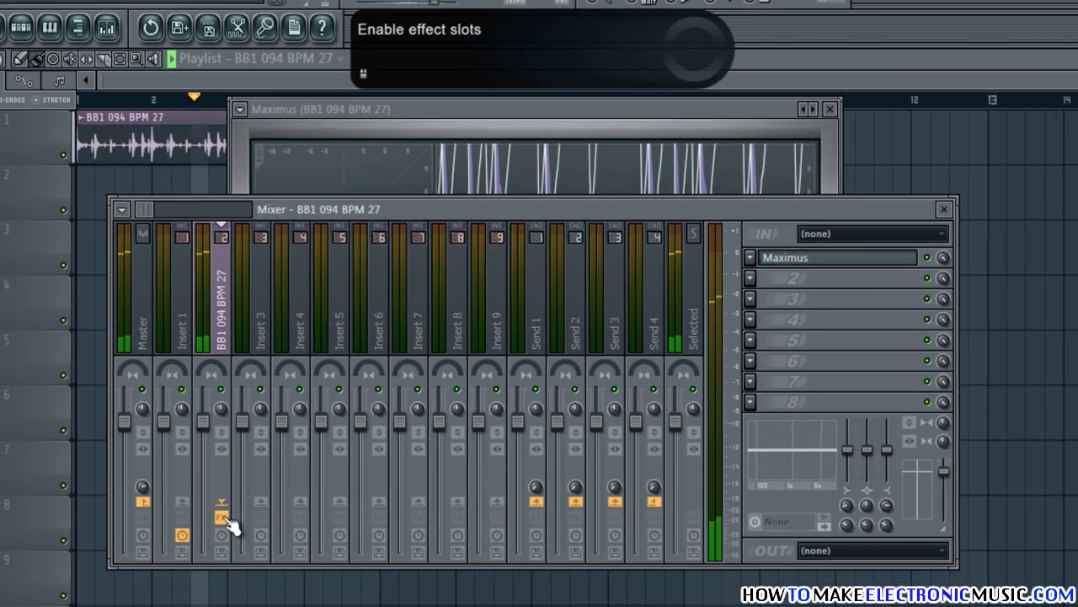
pyautogui.click(219, 522)
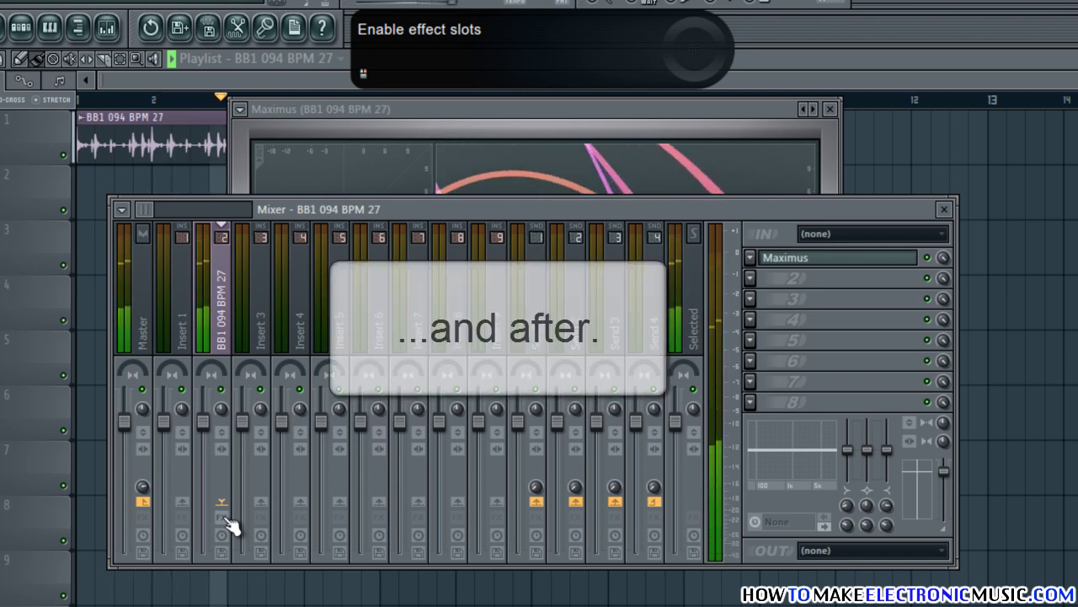
pyautogui.click(223, 518)
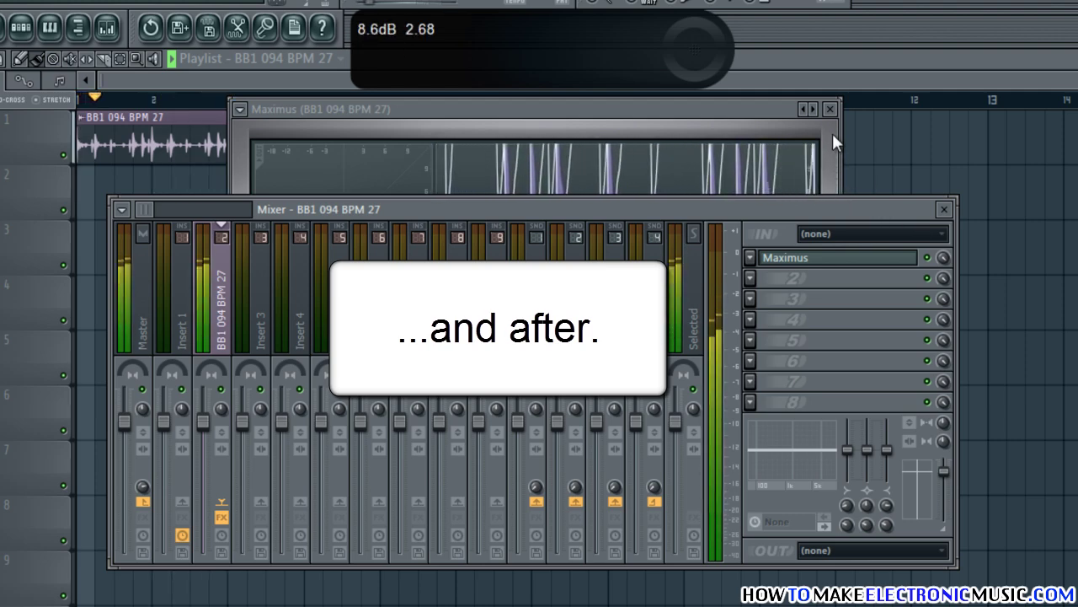
pyautogui.click(831, 109)
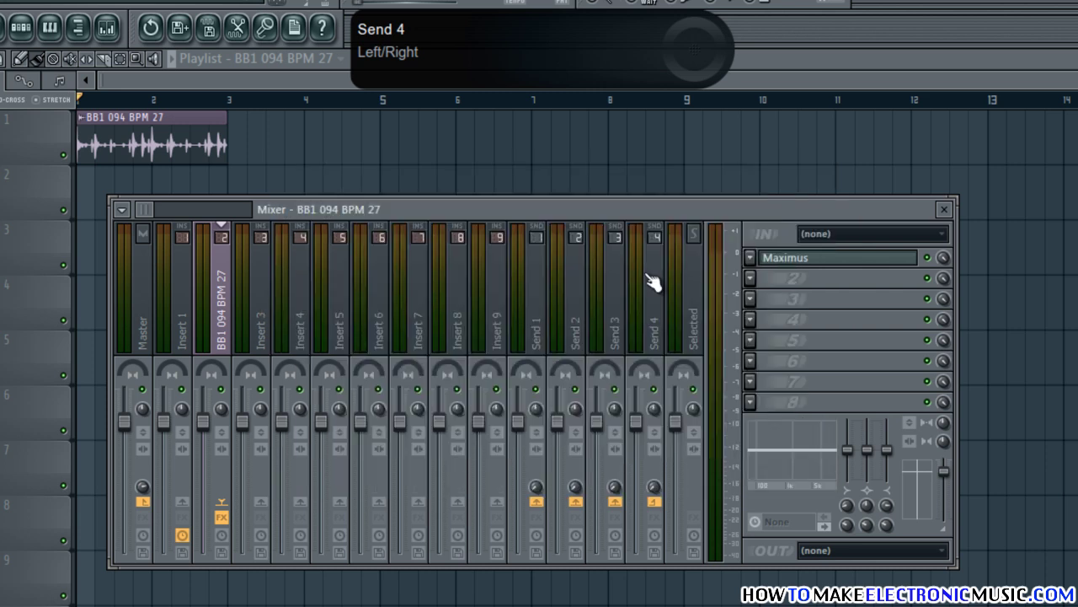
# - Open Edison on the drum loop's mixer track and record a full pass of the processed loop
pyautogui.hotkey('ctrl', 'e')
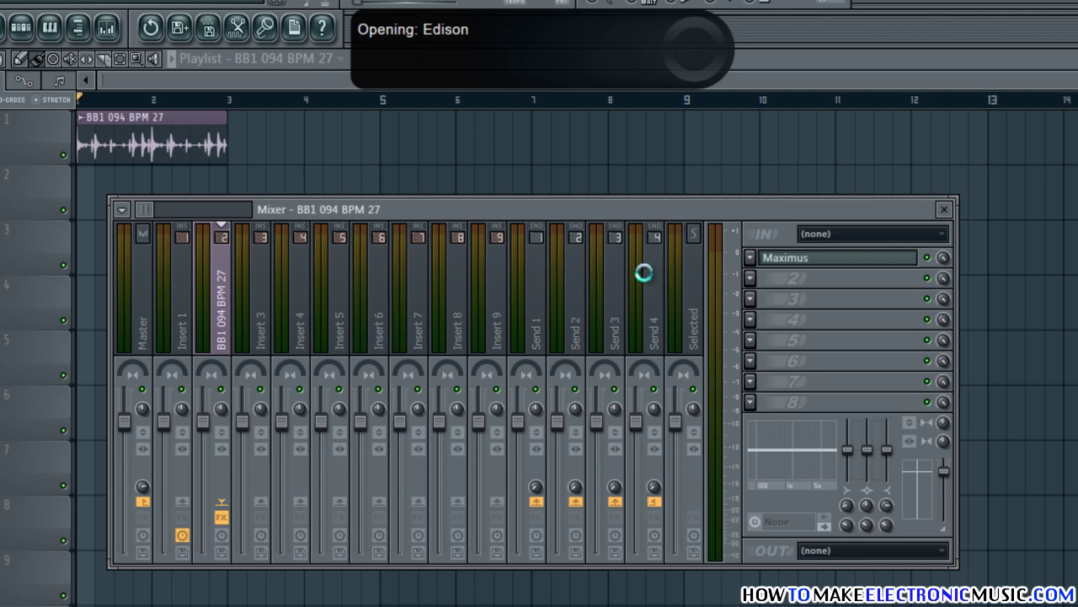
pyautogui.moveTo(529, 245); pyautogui.dragTo(576, 203)
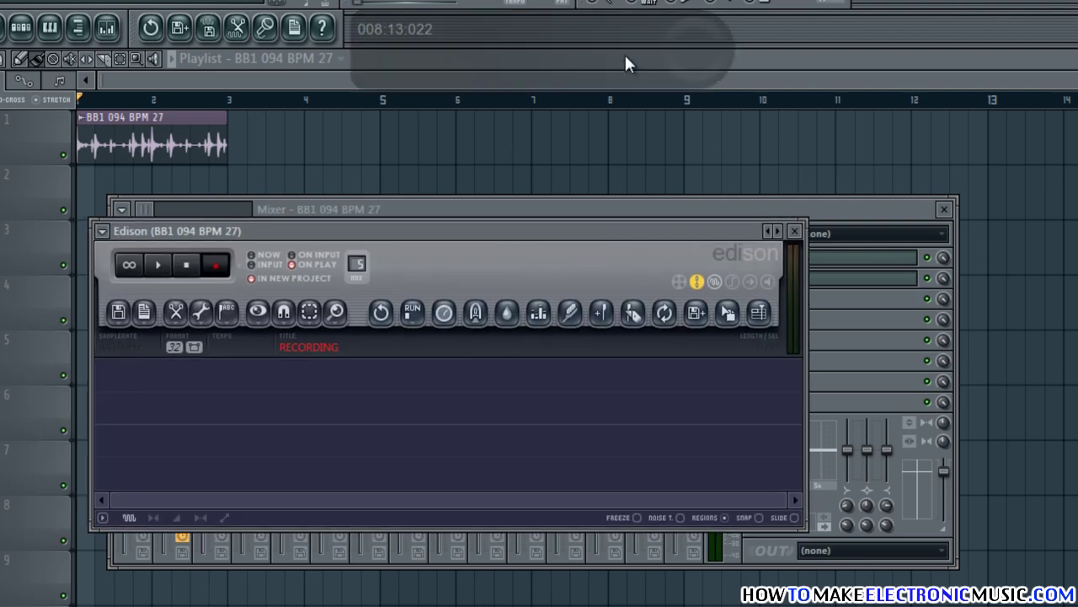
pyautogui.moveTo(502, 195); pyautogui.dragTo(619, 126)
pyautogui.press('space')
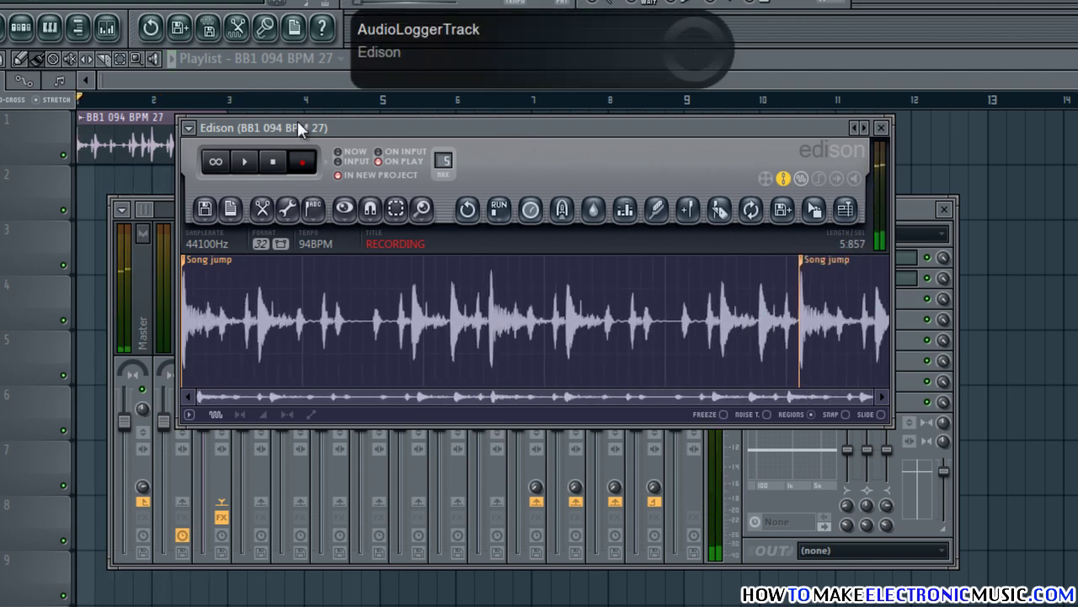
pyautogui.click(274, 160)
# - Select the first full loop region in Edison, place it on playlist Track 2, and close Edison and the mixer
pyautogui.doubleClick(467, 282)
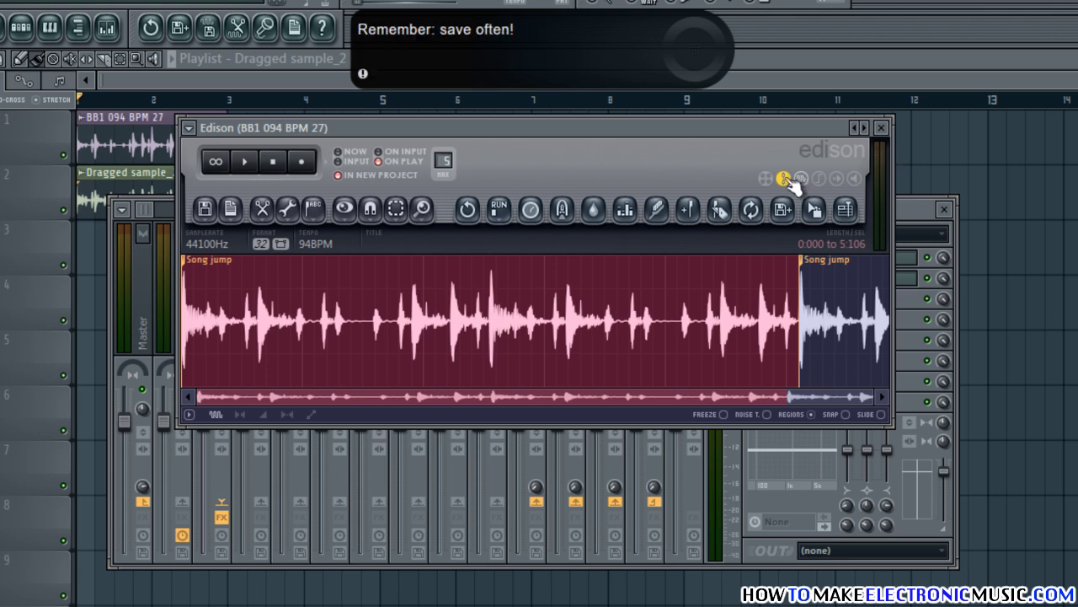
pyautogui.click(881, 127)
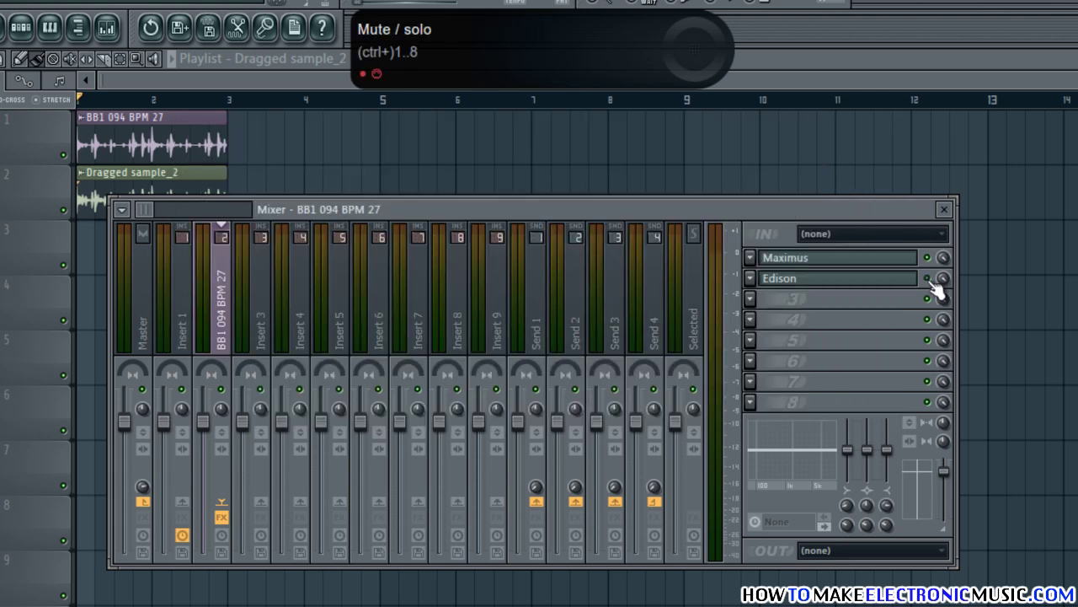
pyautogui.click(943, 209)
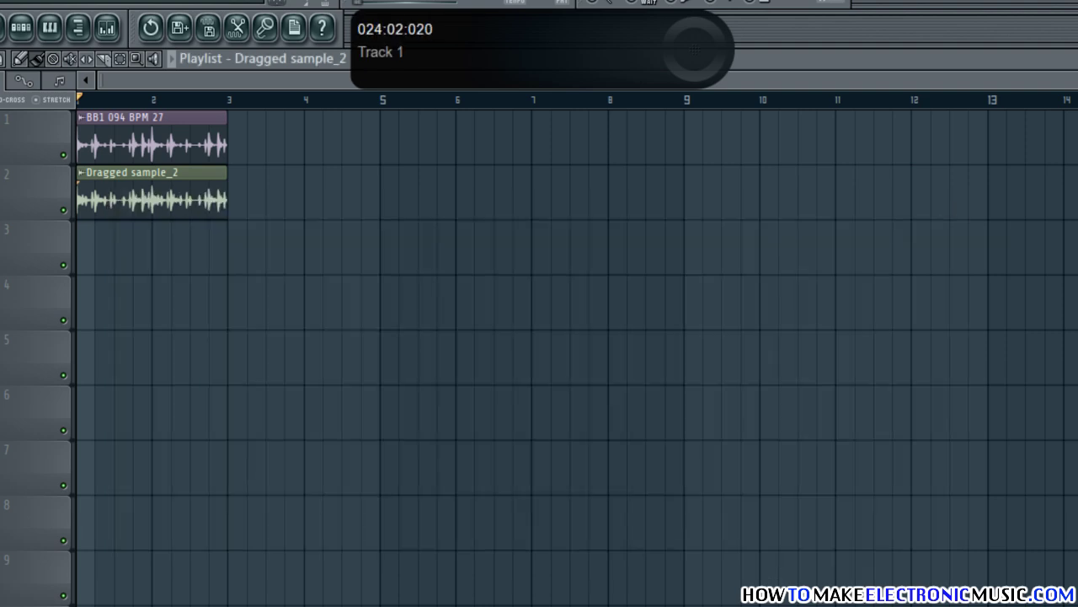
# - Enlarge both playlist clips to compare the original drum loop's waveform with the compressed recording
pyautogui.scroll(1, 955, 210)
pyautogui.moveTo(1053, 81); pyautogui.dragTo(522, 85)
pyautogui.scroll(5, 471, 337)
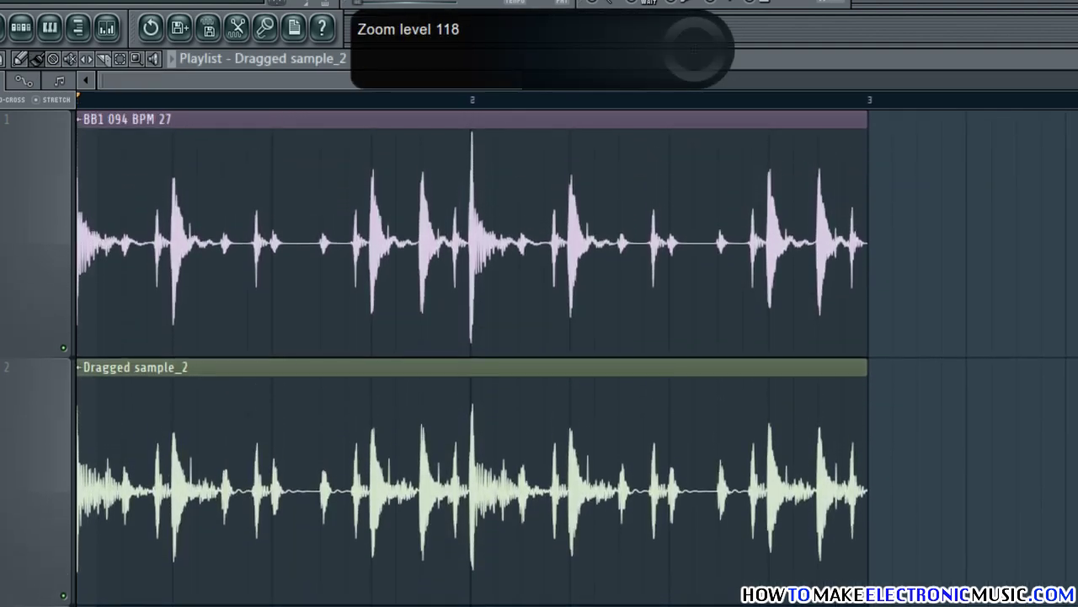
pyautogui.scroll(-1, 504, 539)
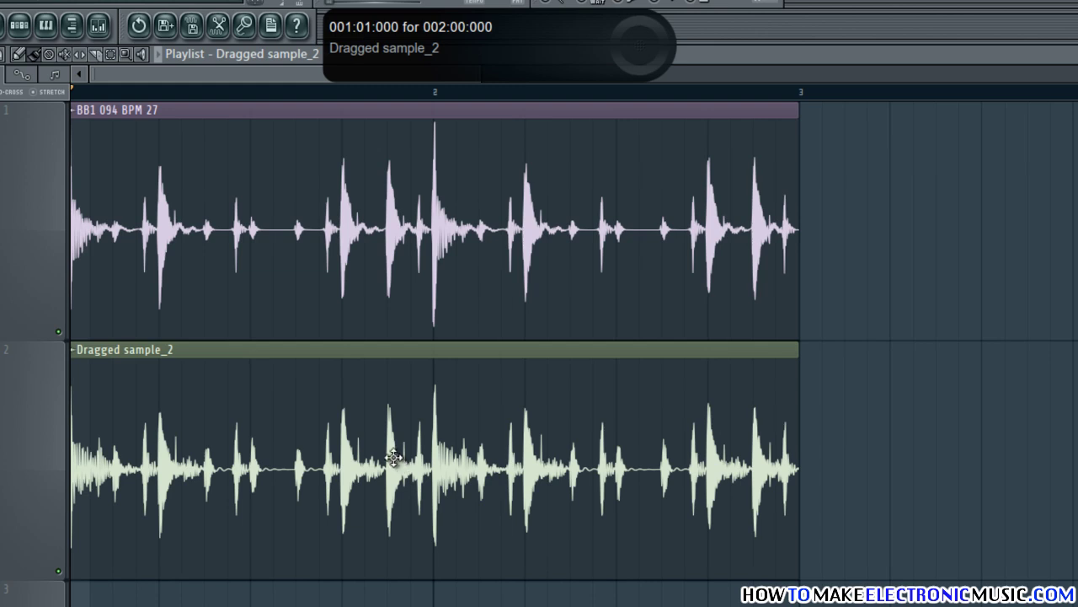
pyautogui.moveTo(394, 459); pyautogui.dragTo(378, 482)
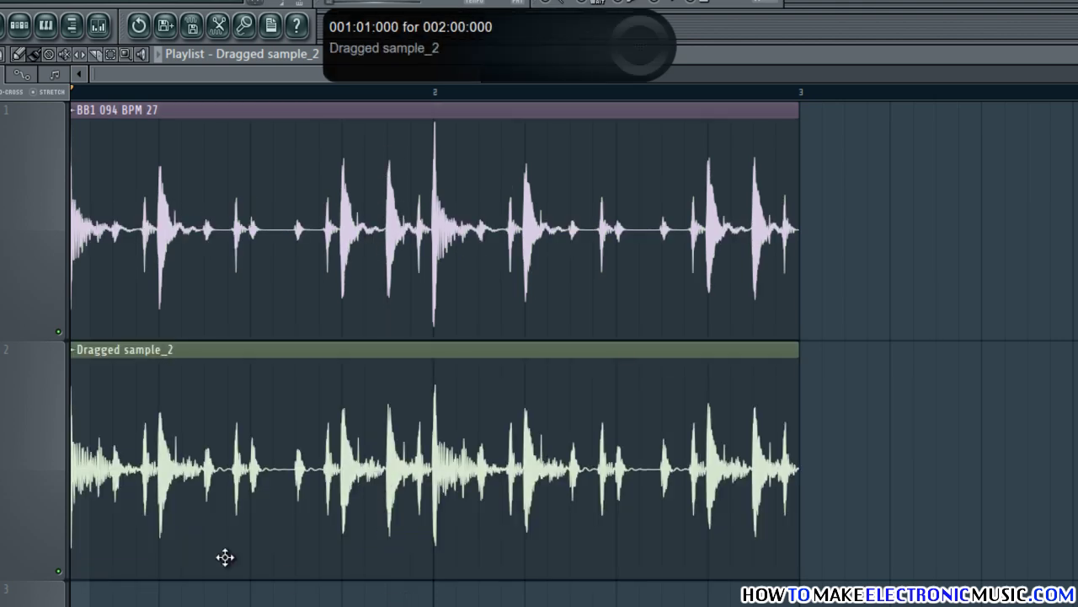